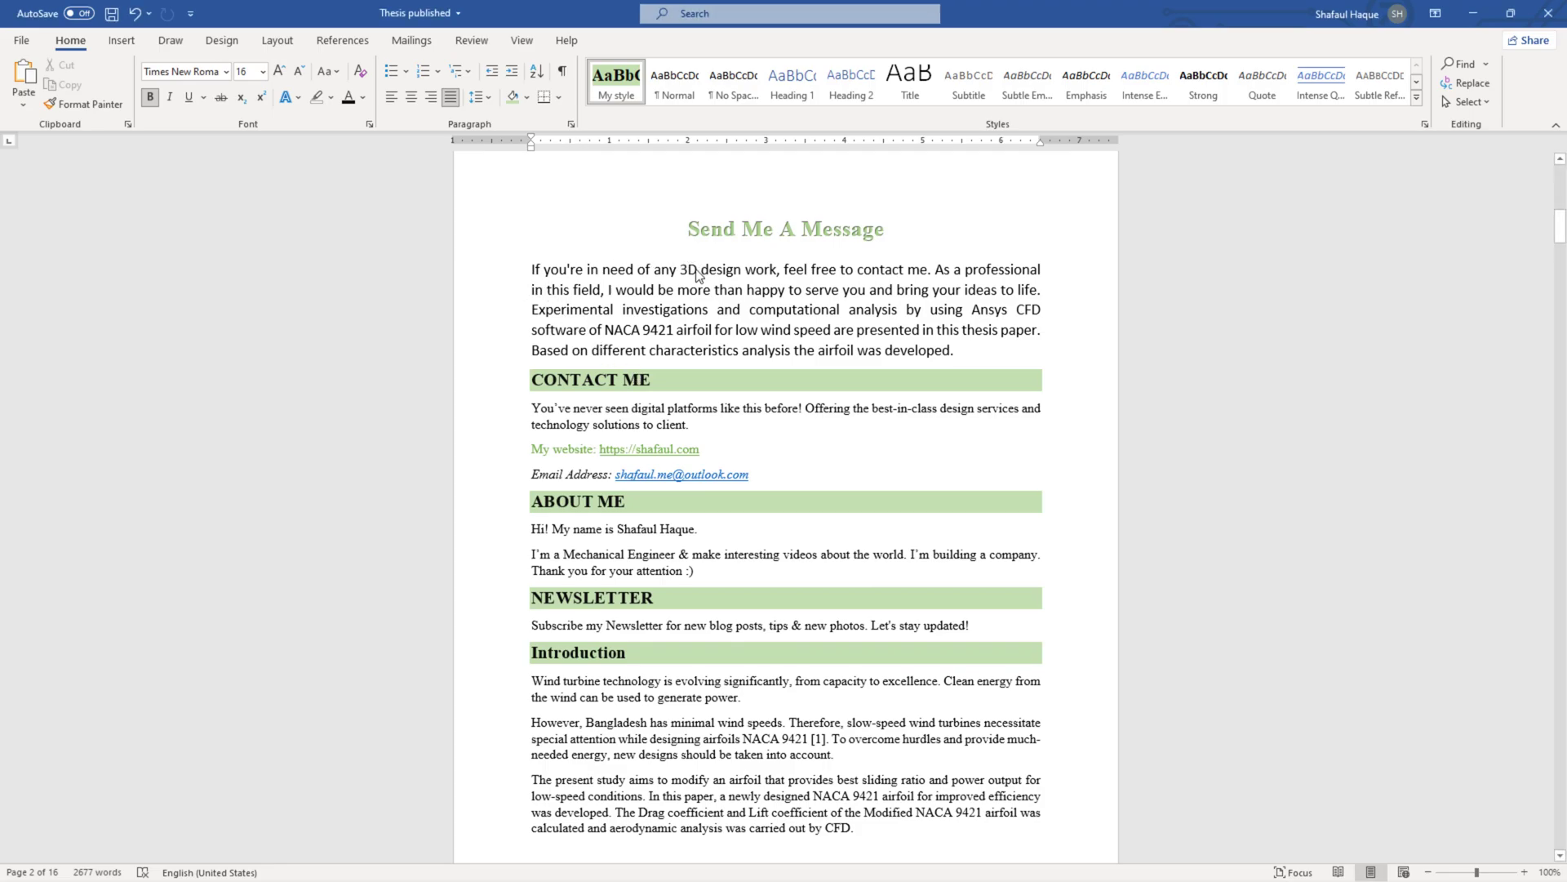
Try the two-column layout on the whole document and undo it
click(620, 270)
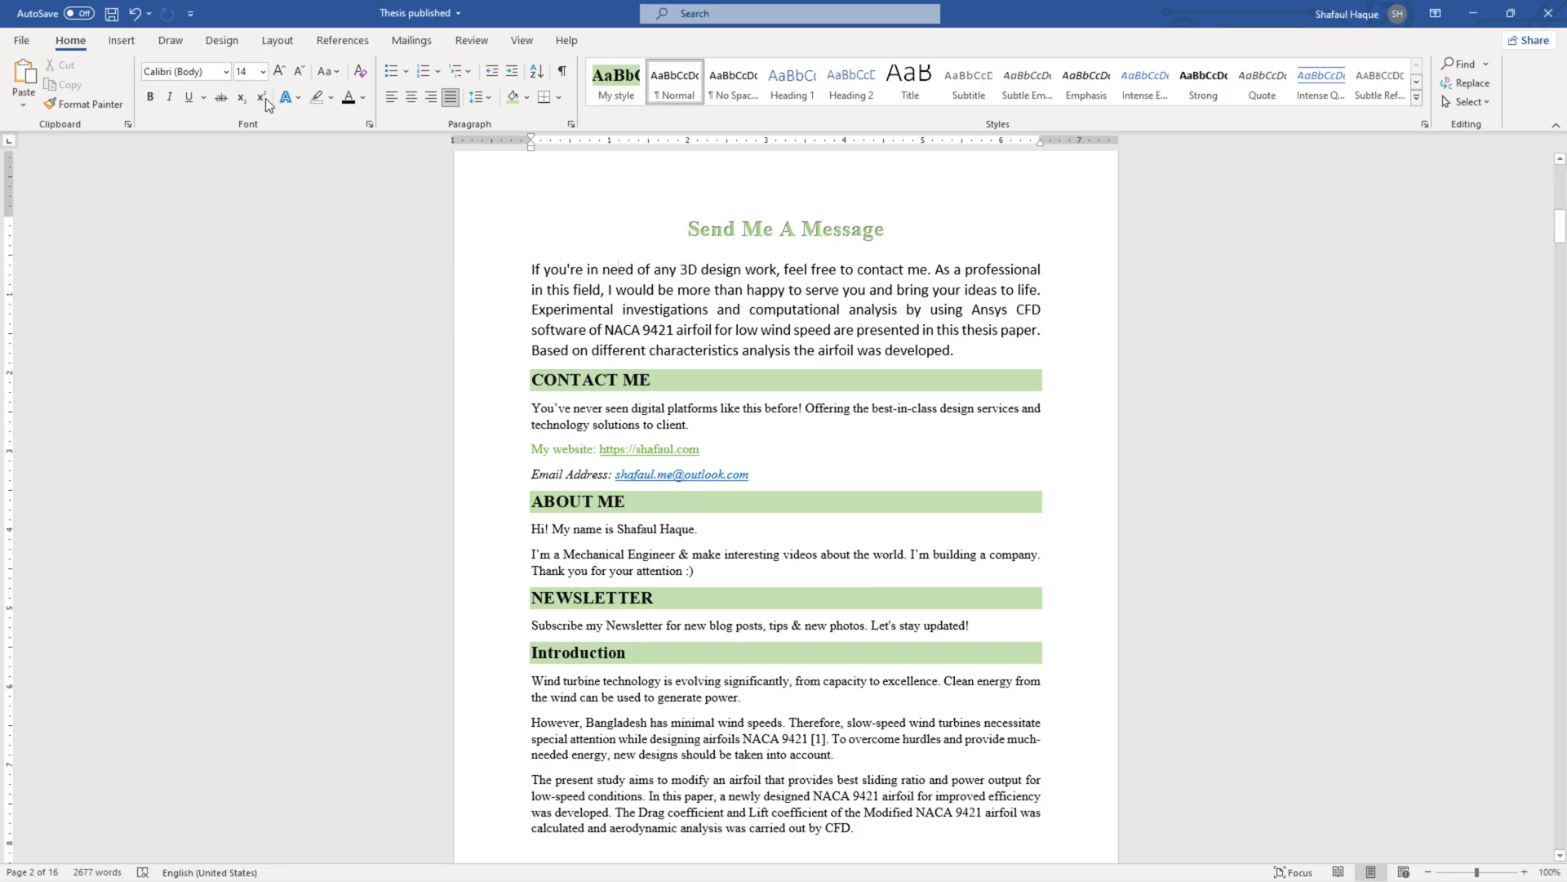
click(276, 42)
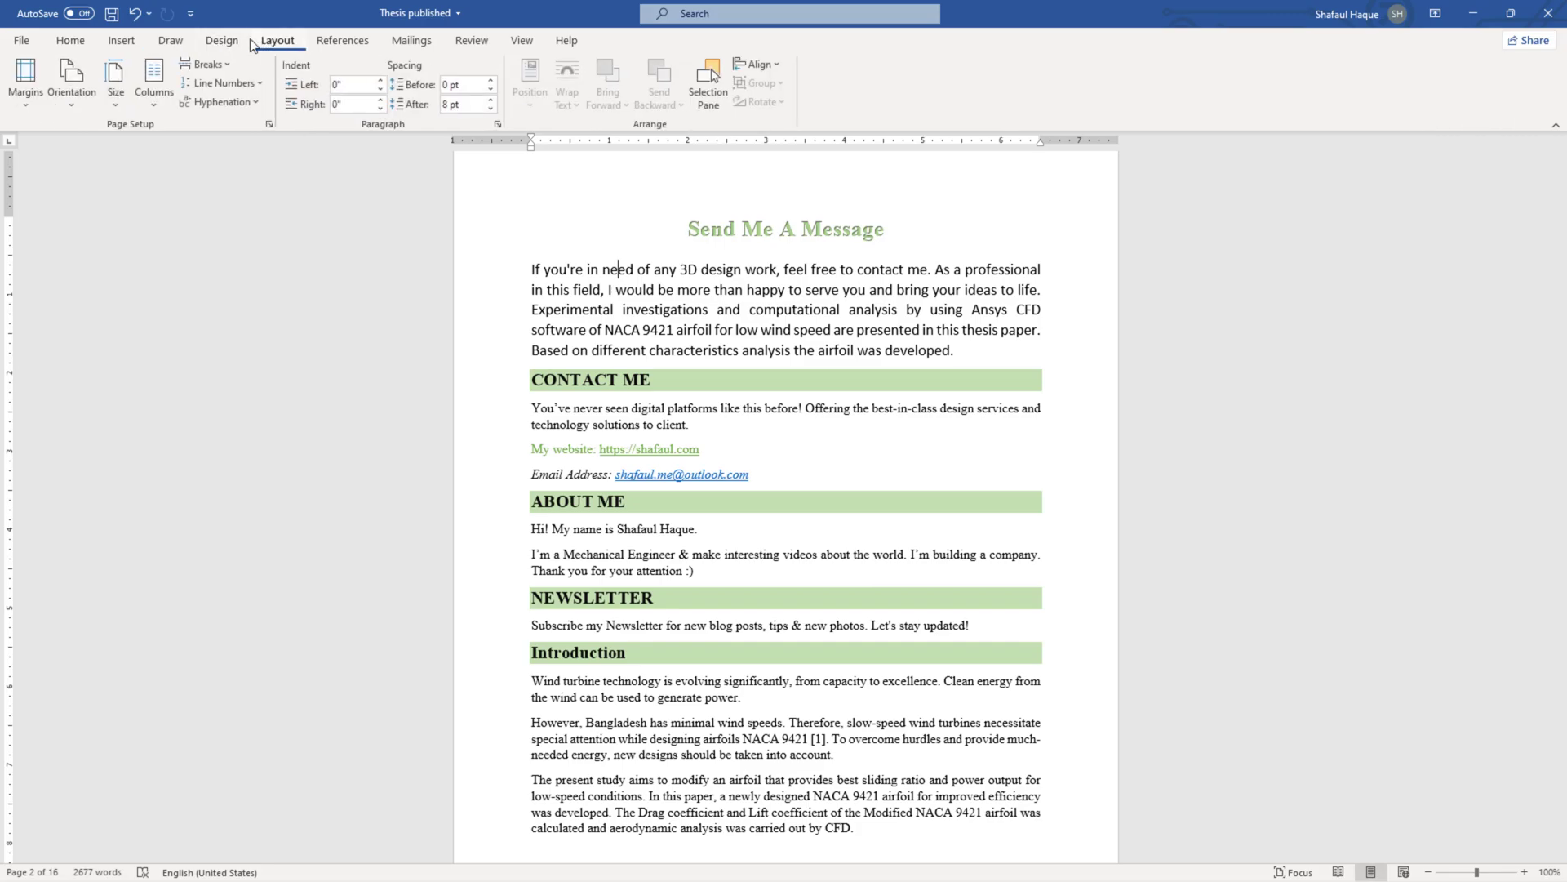
click(155, 106)
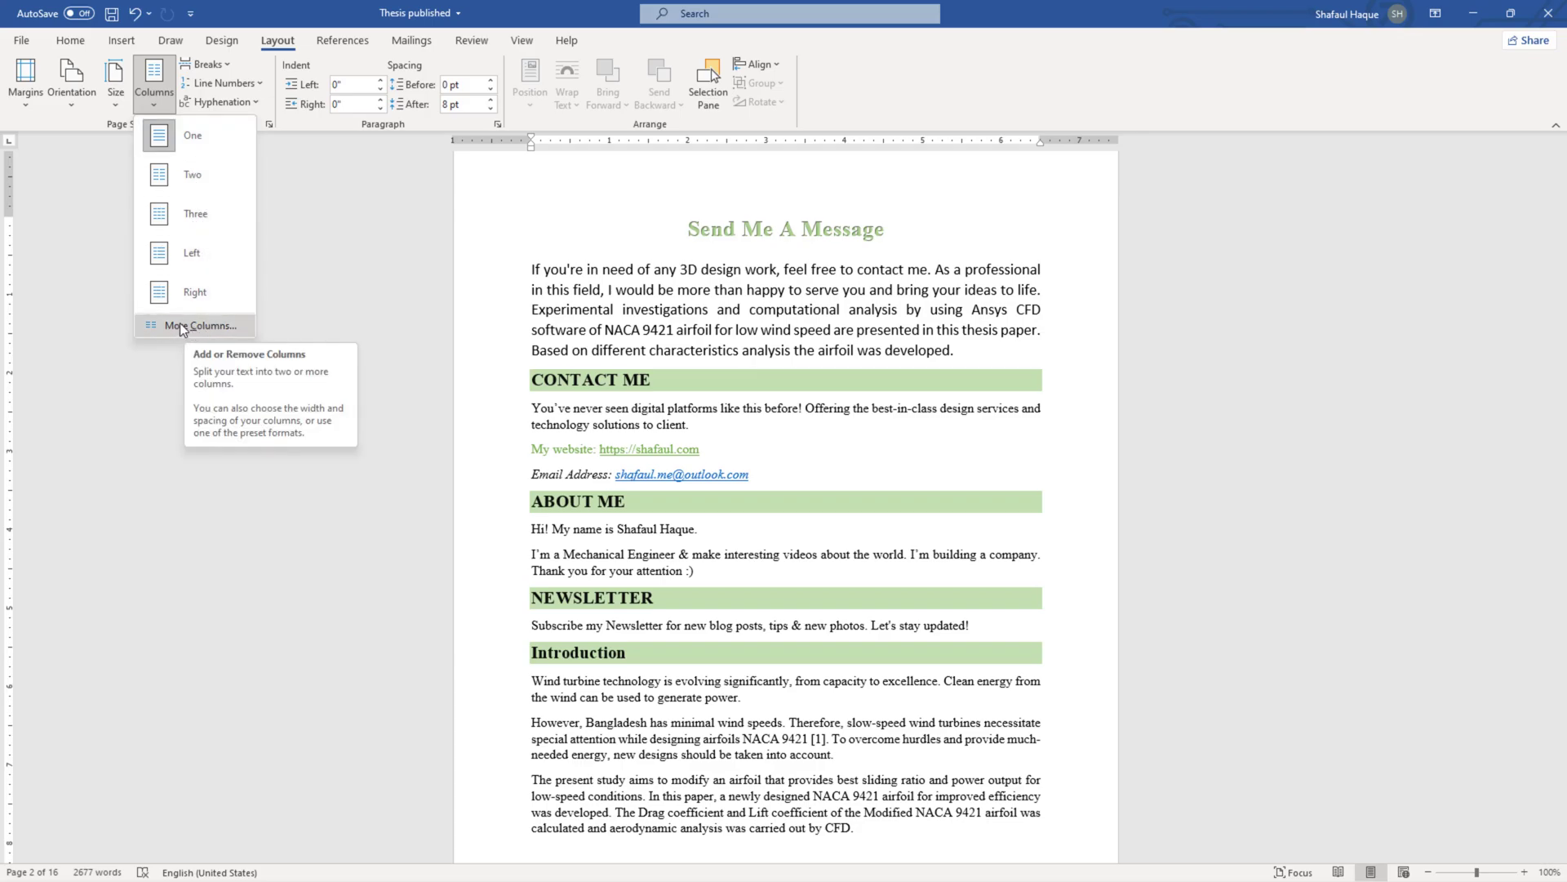
click(187, 183)
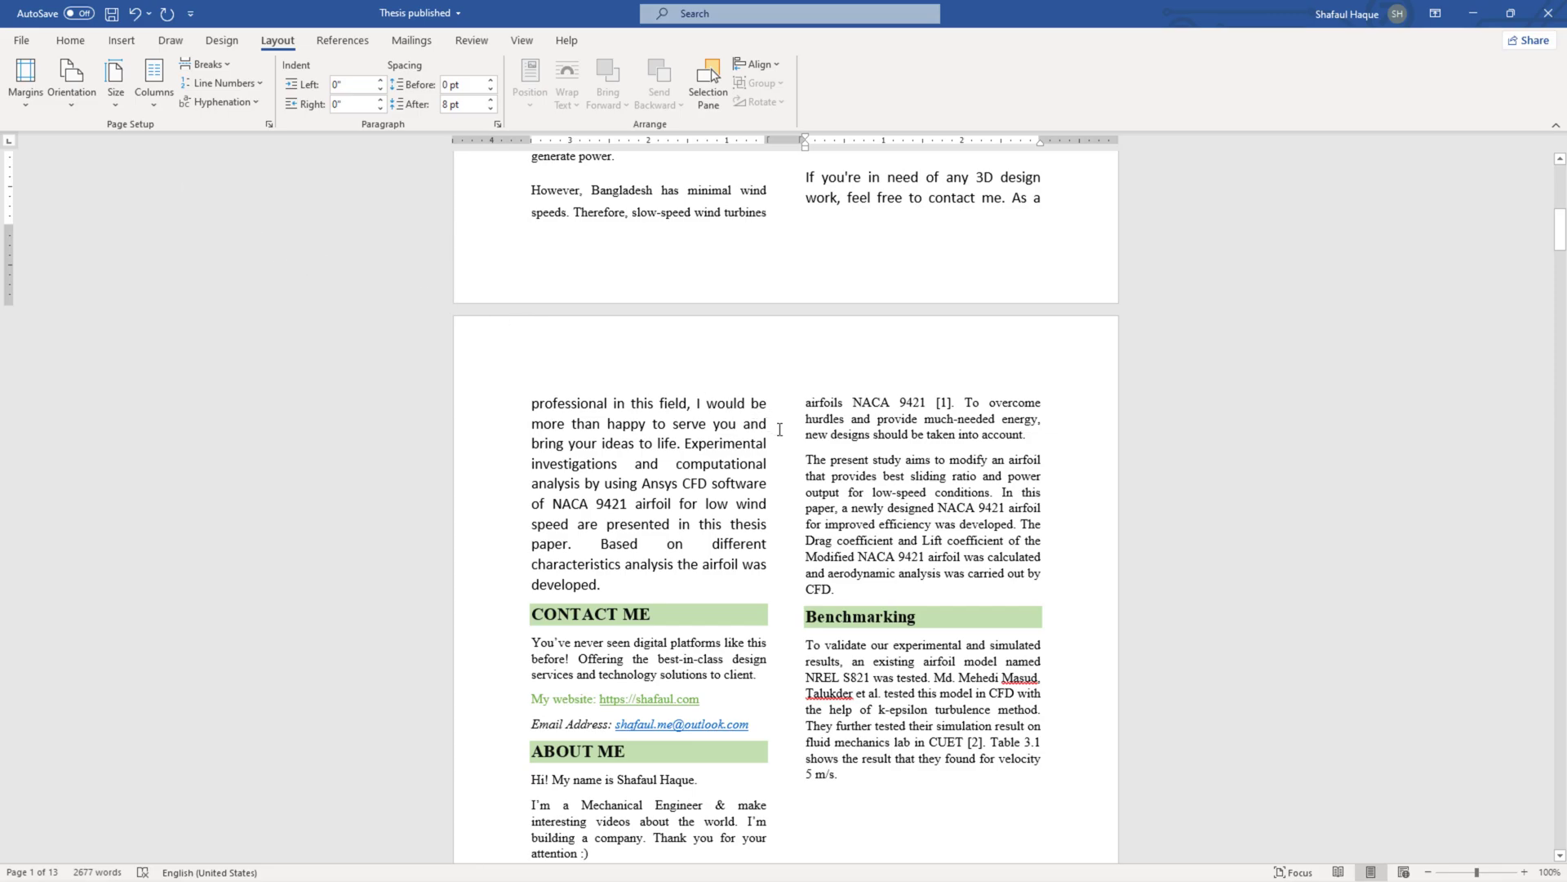
scroll(822, 427, up, 7)
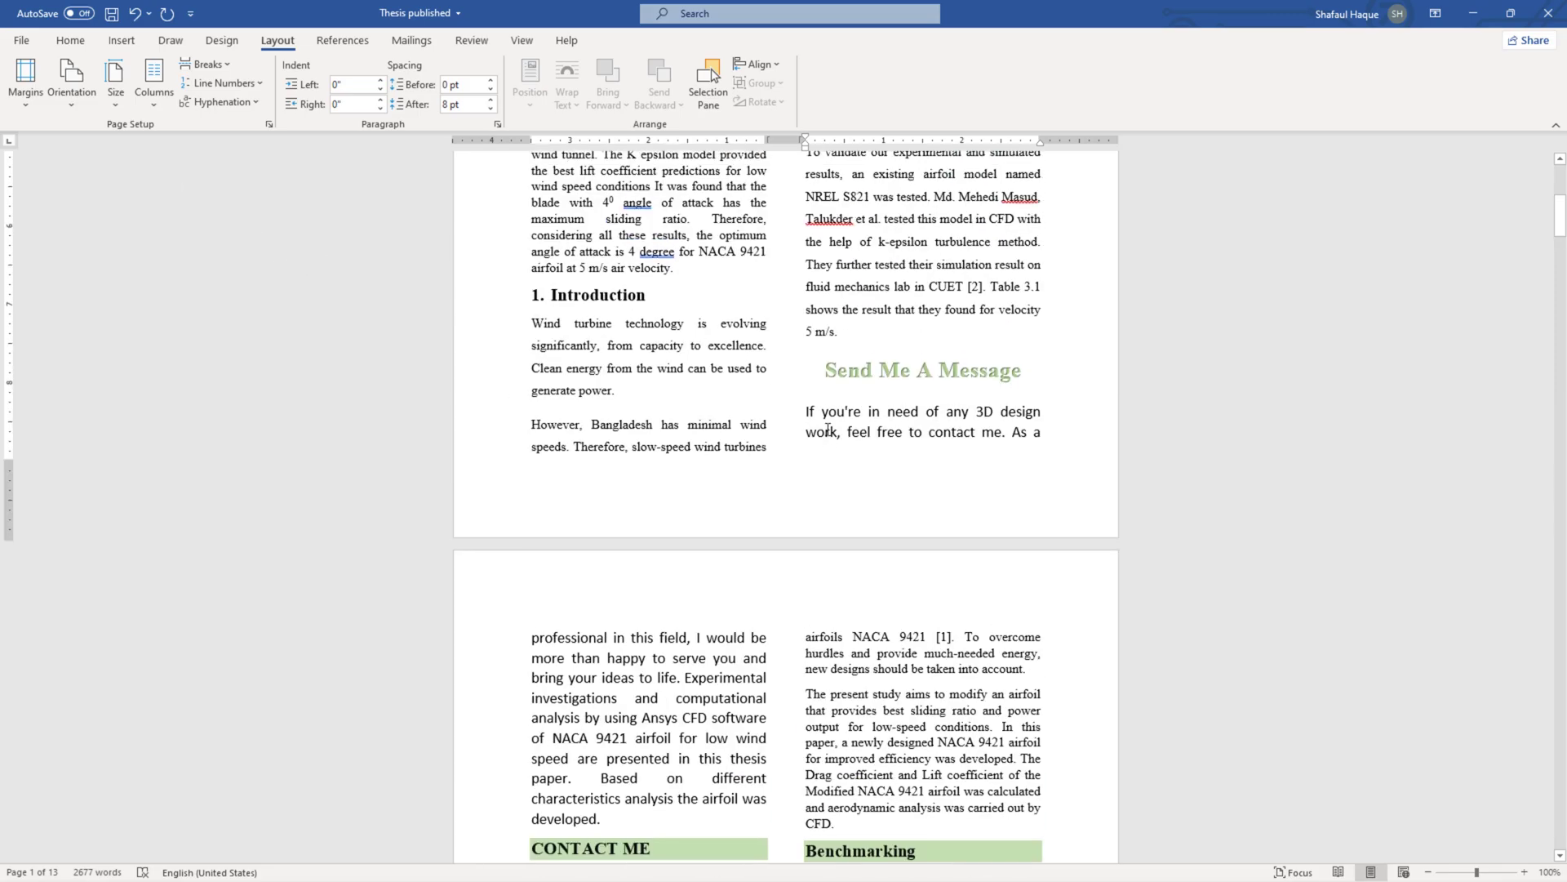
scroll(827, 416, down, 7)
scroll(836, 411, down, 2)
scroll(861, 372, up, 2)
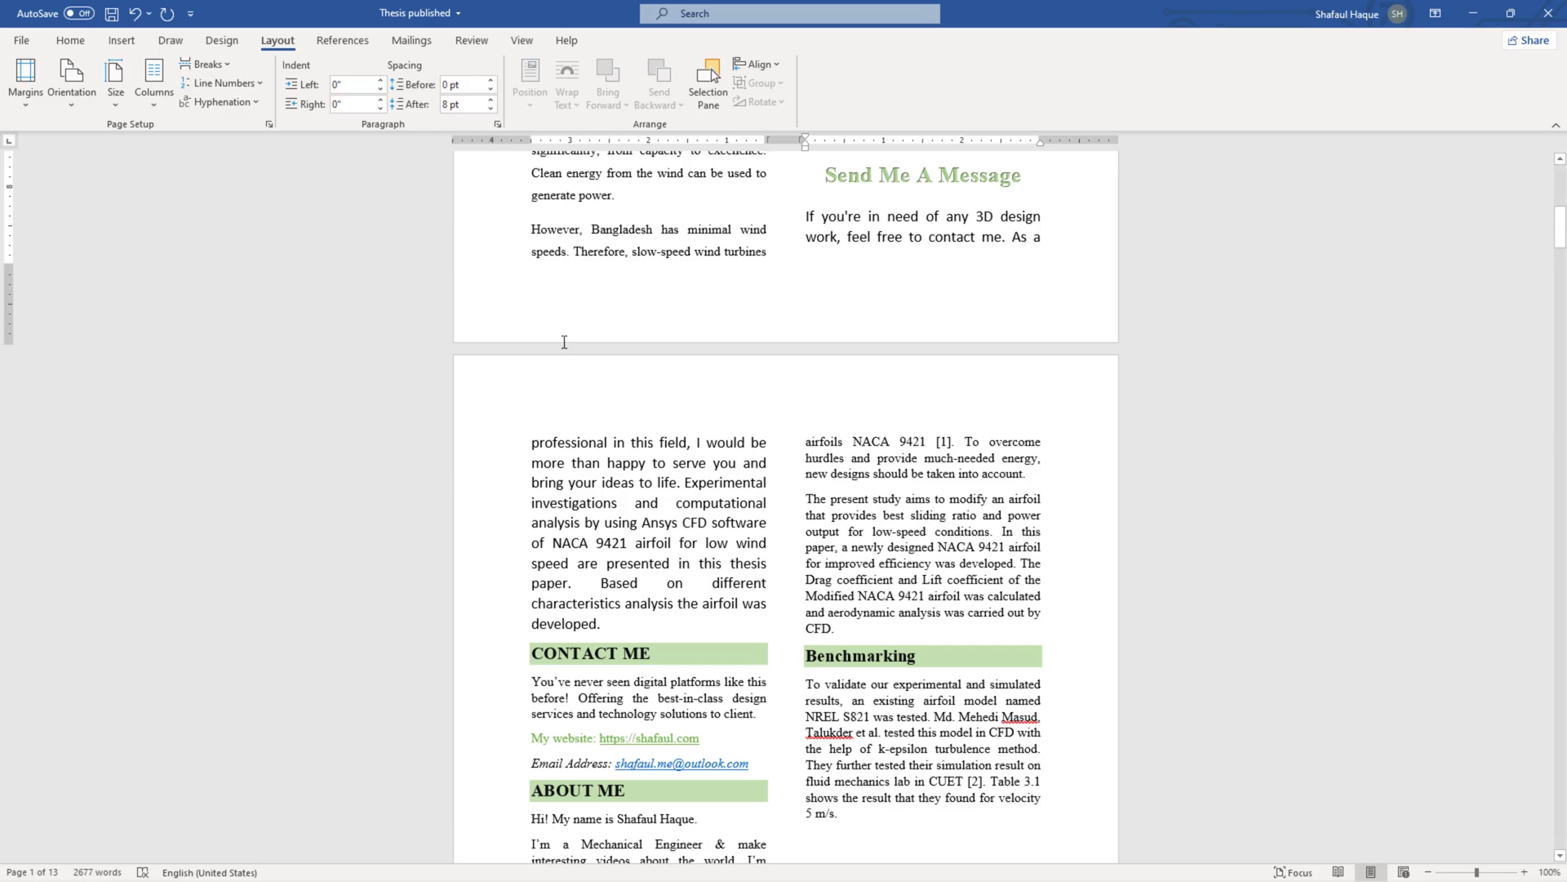
click(136, 15)
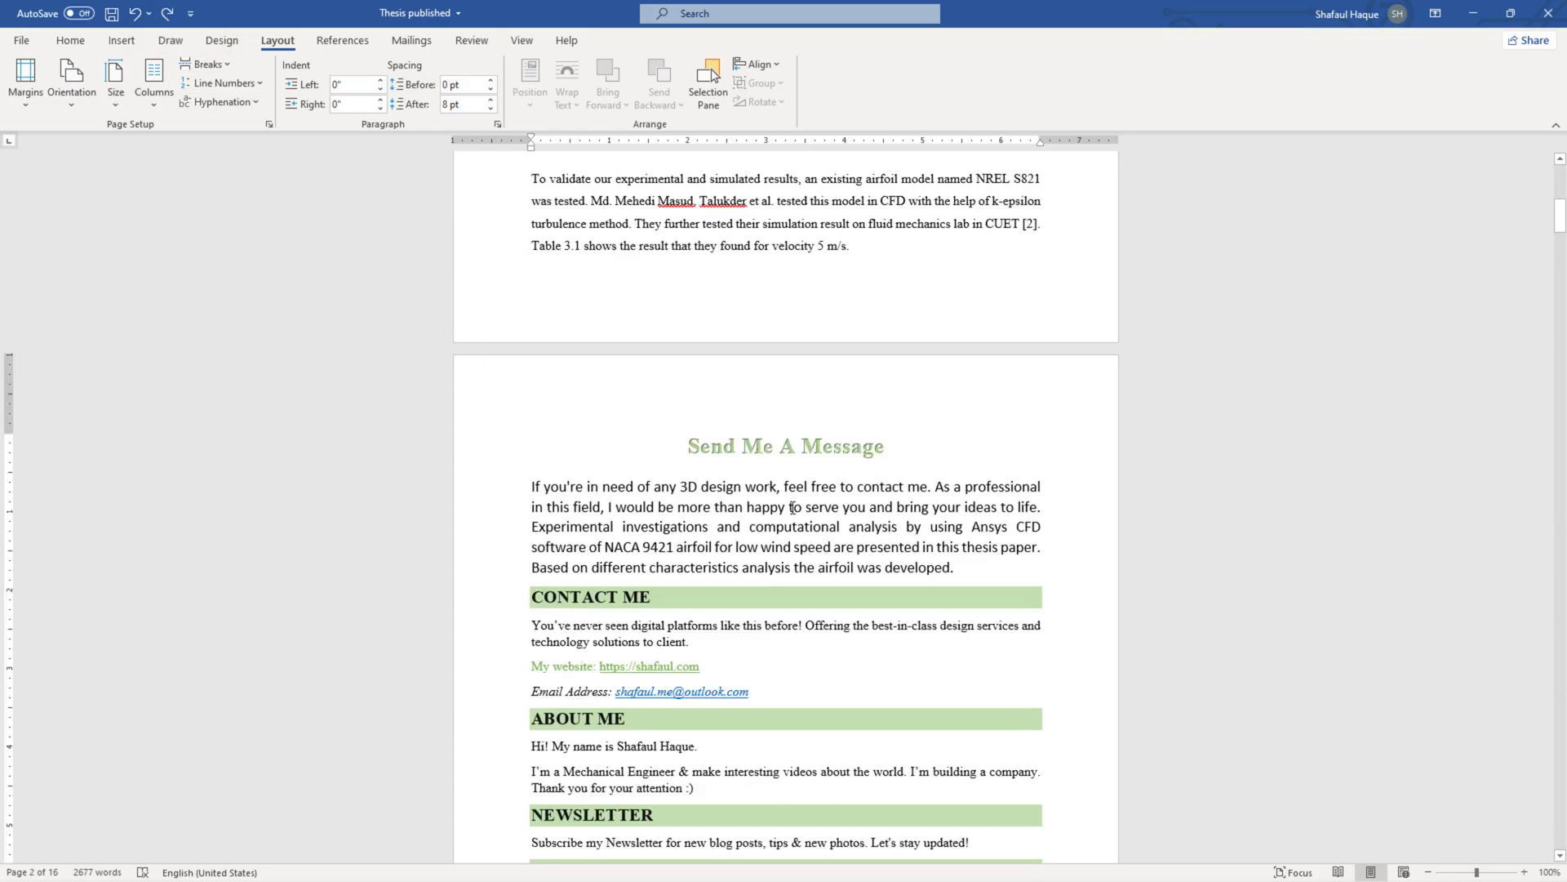
Lay out the last two paragraphs of the green-banded Introduction section, from "However, Bangladesh" to "carried out by CFD", in two columns
scroll(793, 507, down, 5)
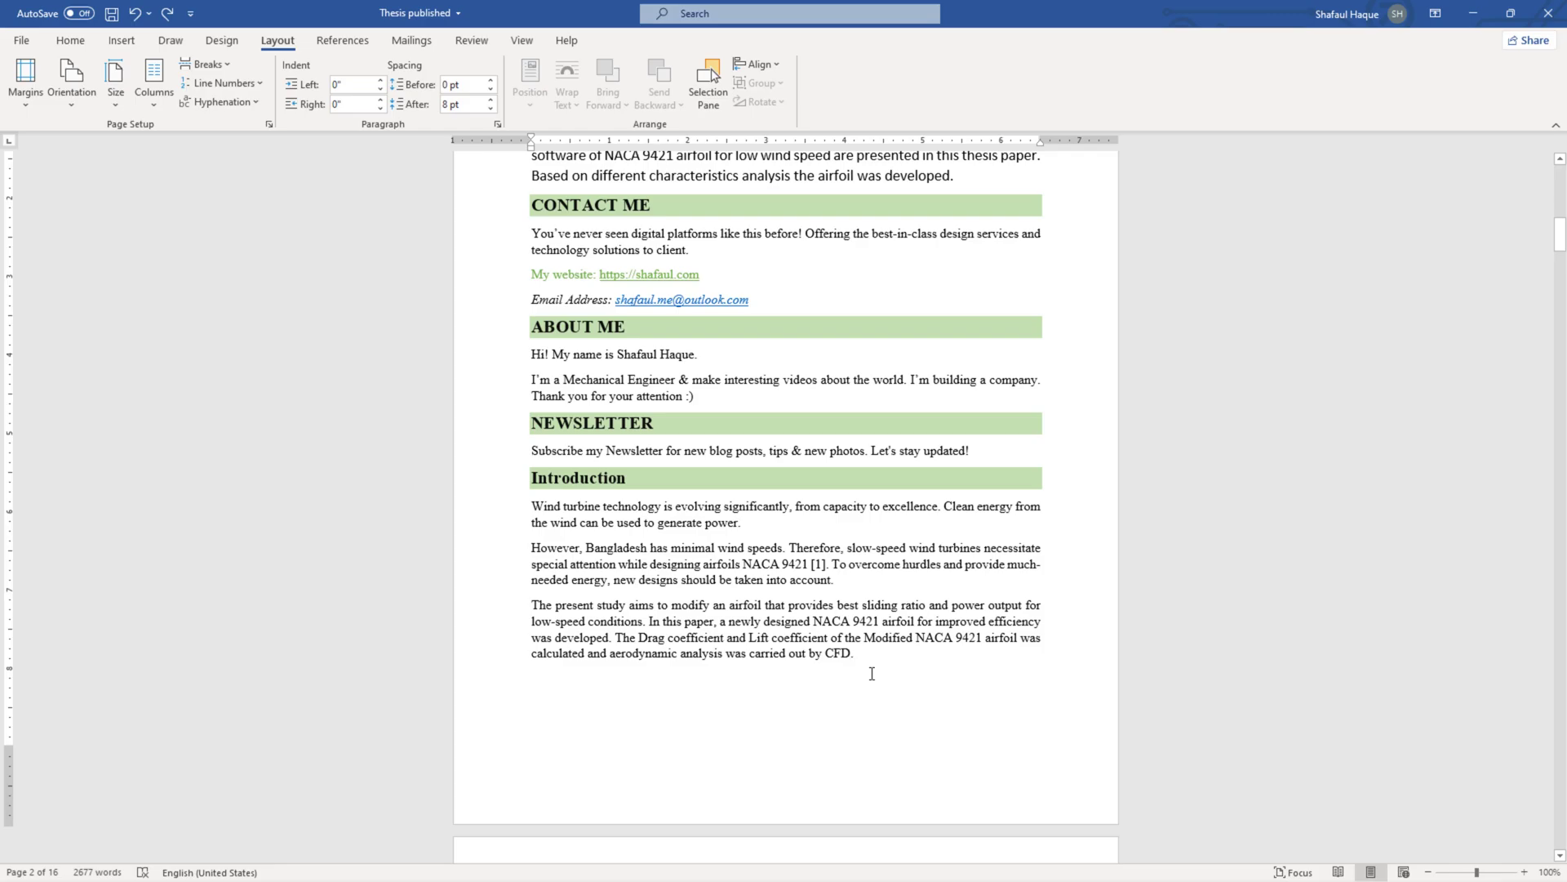
drag(498, 563, 526, 653)
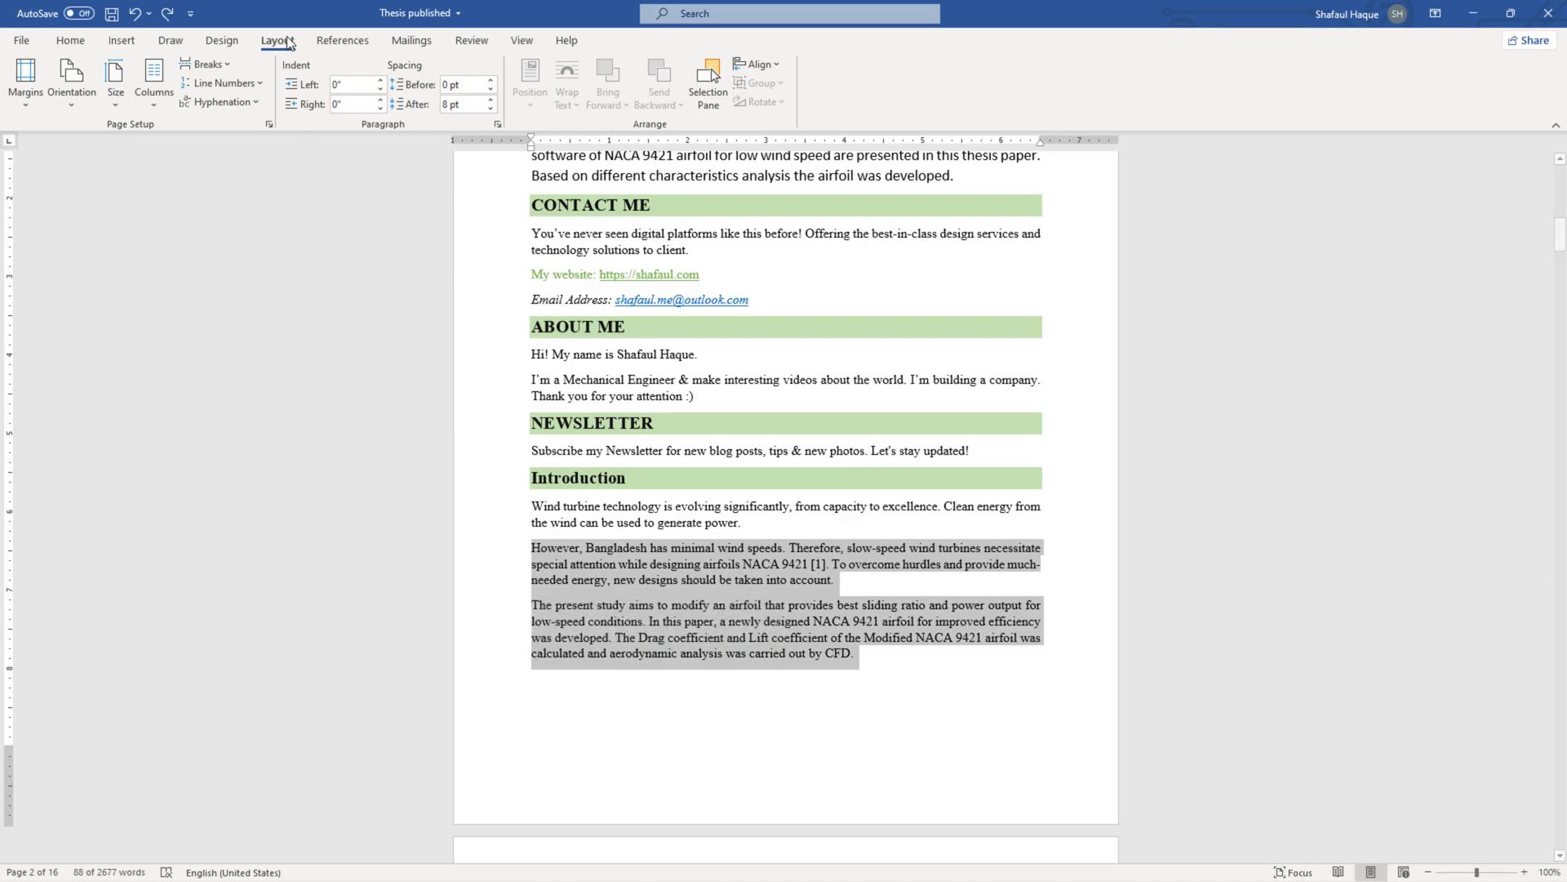
click(150, 104)
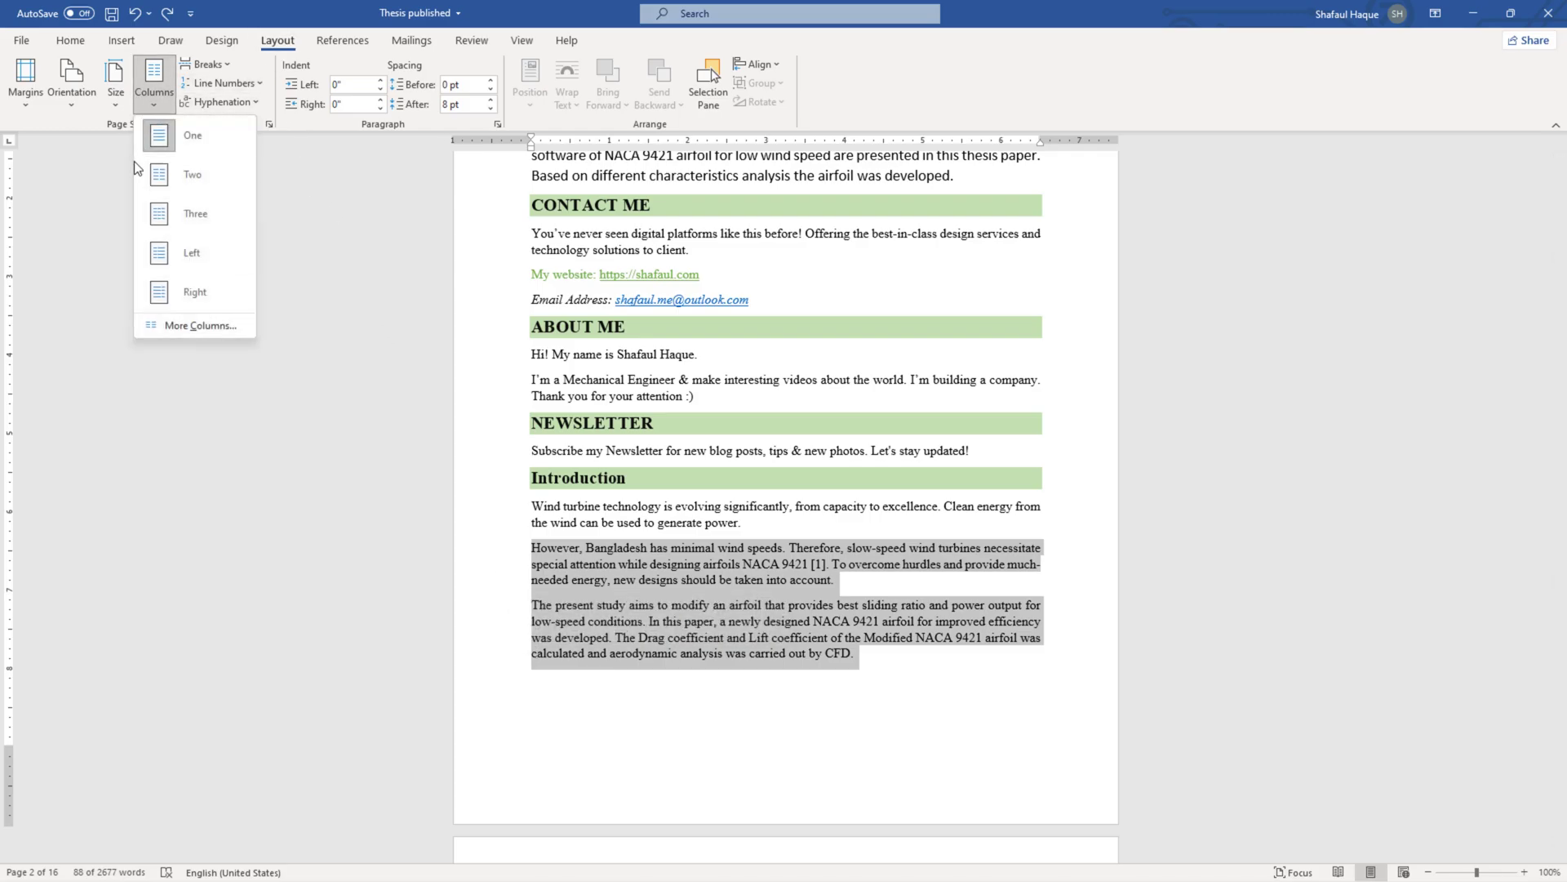
click(199, 174)
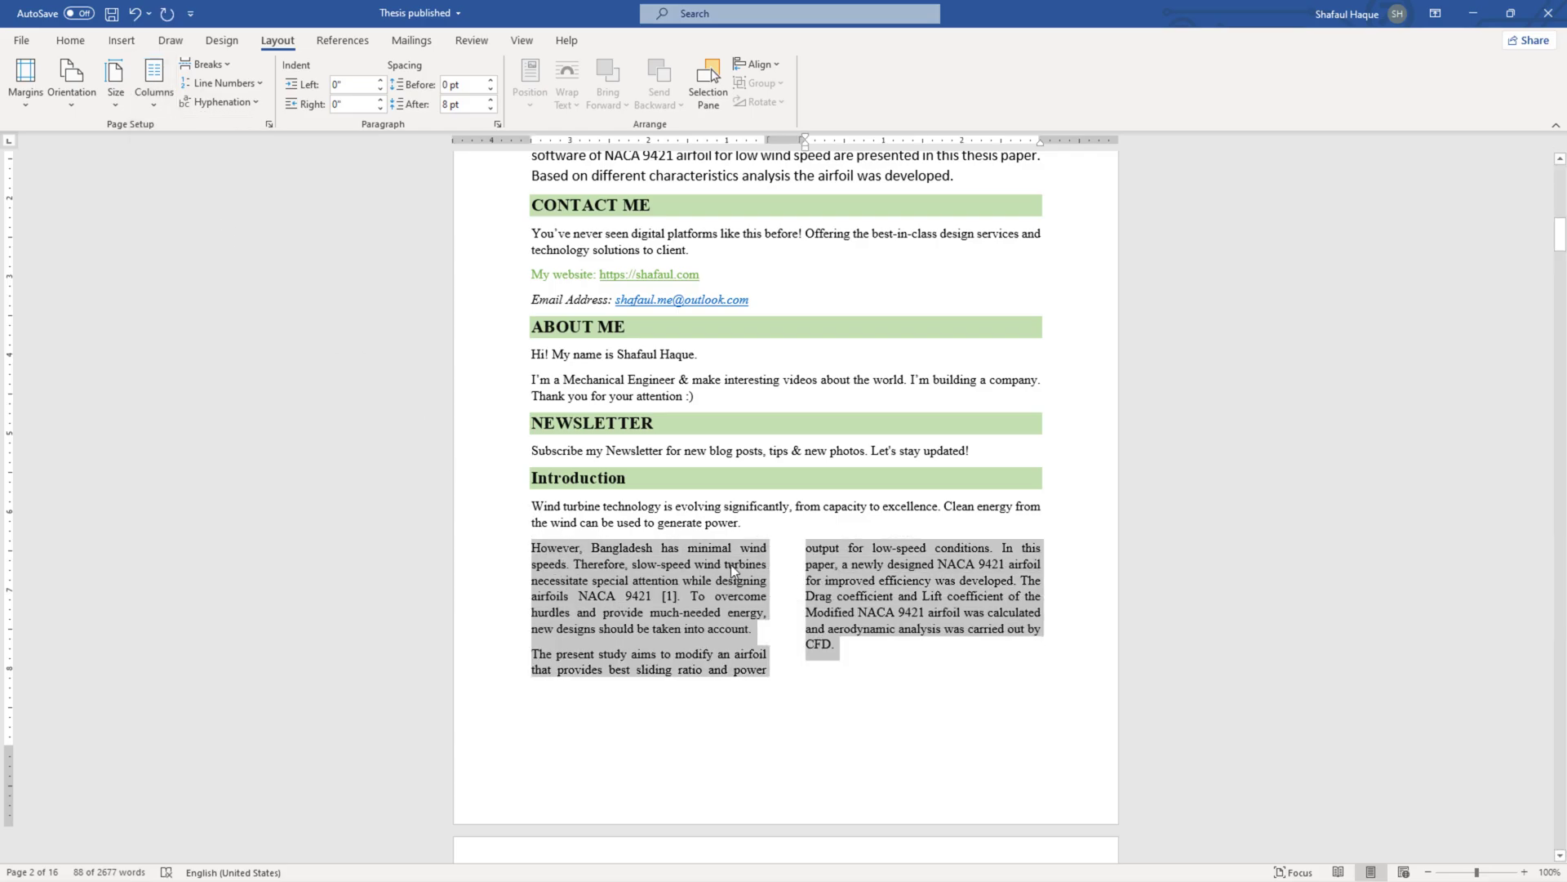
scroll(833, 559, down, 1)
scroll(866, 550, down, 2)
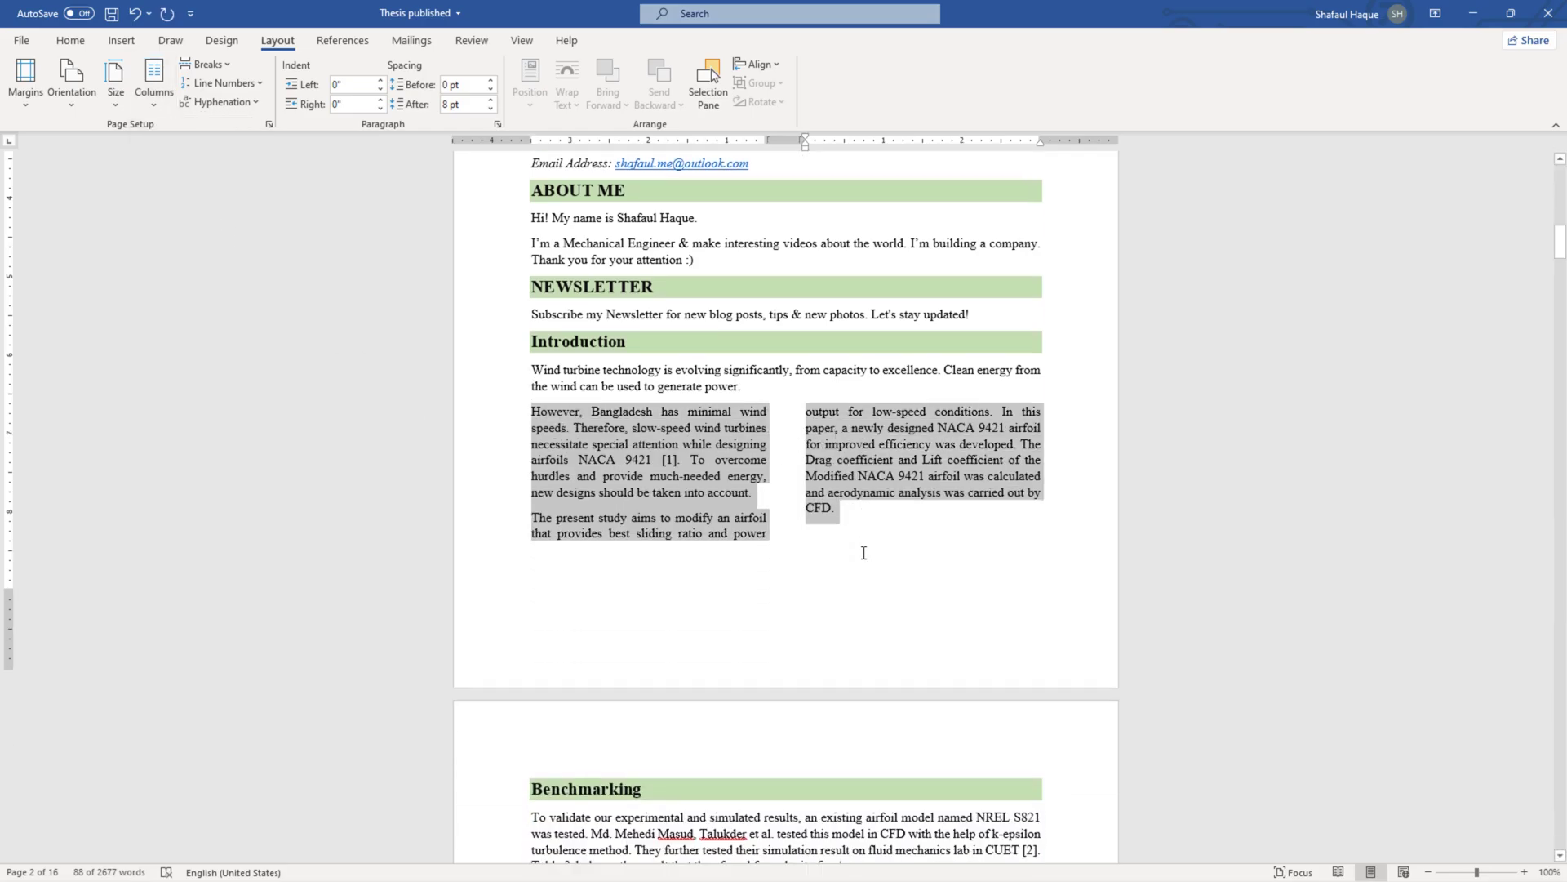
scroll(861, 550, up, 2)
scroll(857, 551, down, 1)
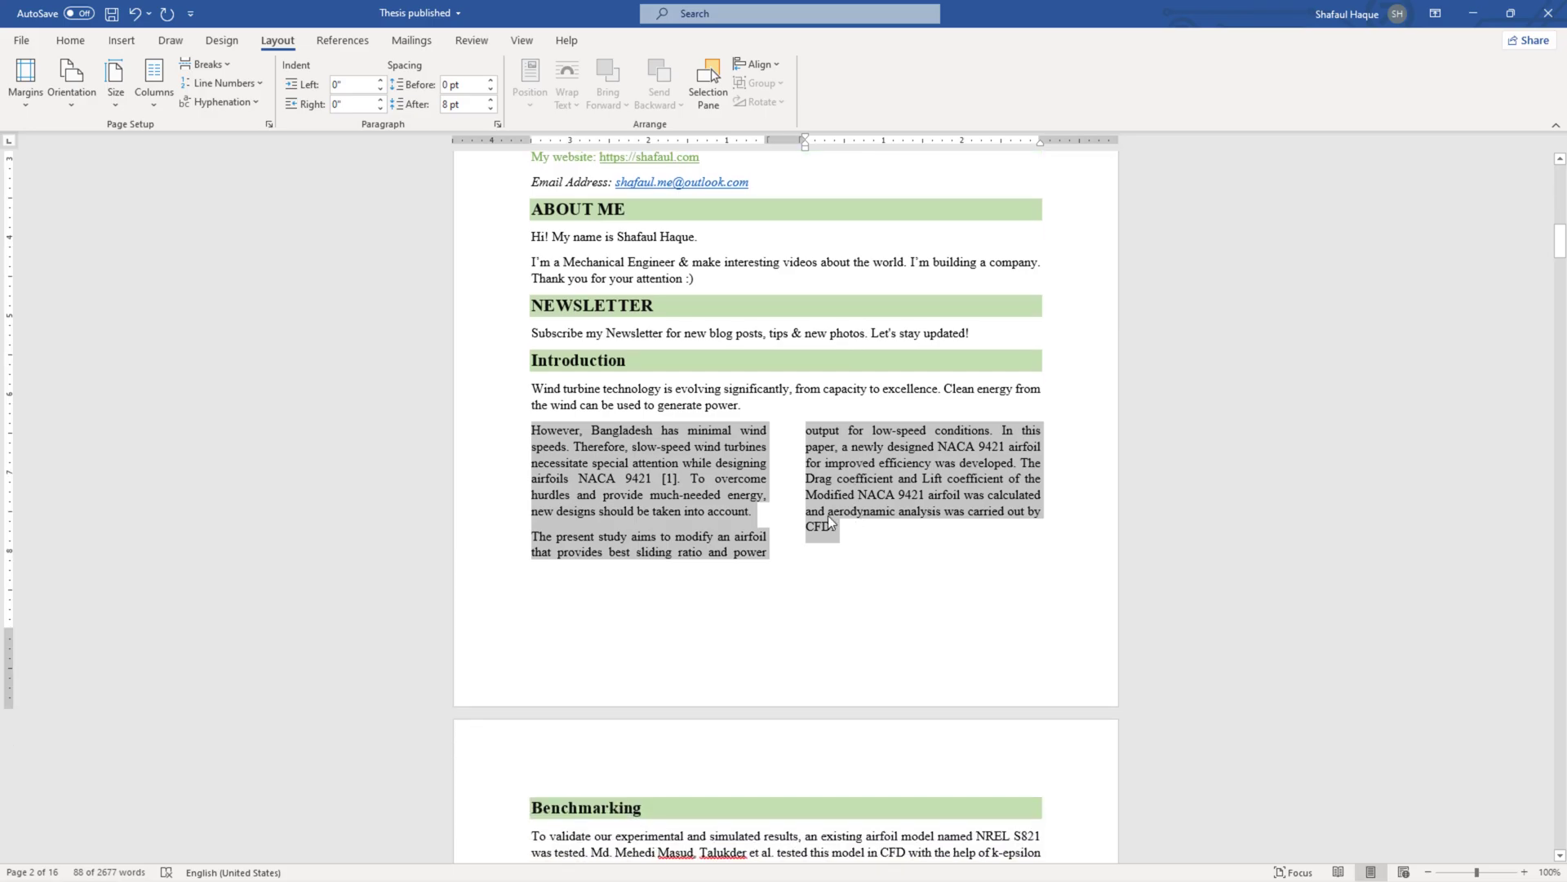
scroll(827, 517, up, 1)
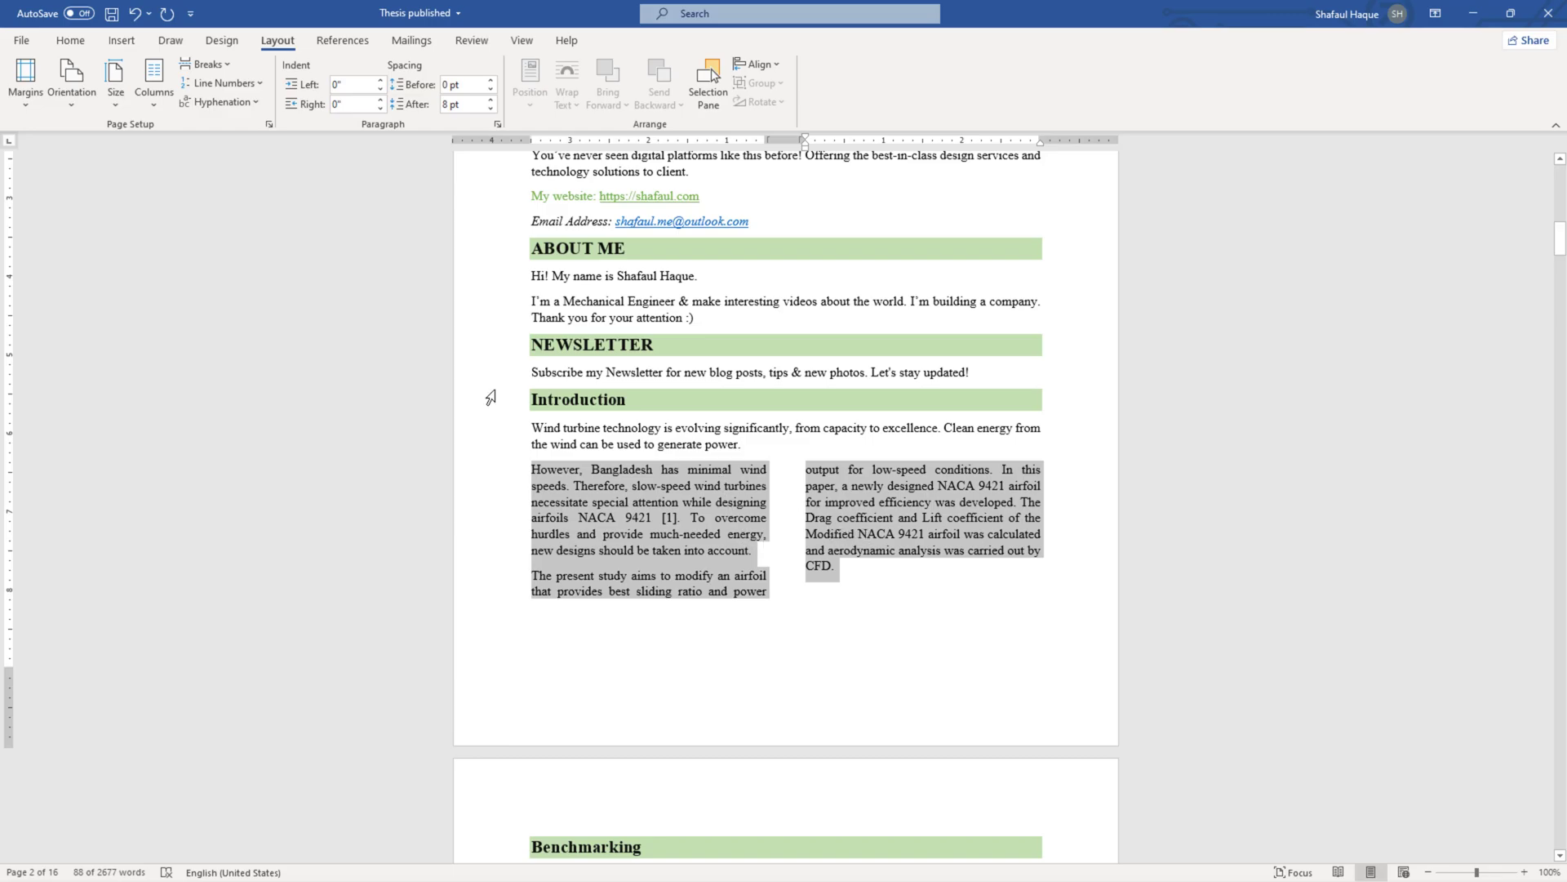
Reduce the spacing between the two equal-width columns of the selected Introduction text, without a line between them
click(150, 107)
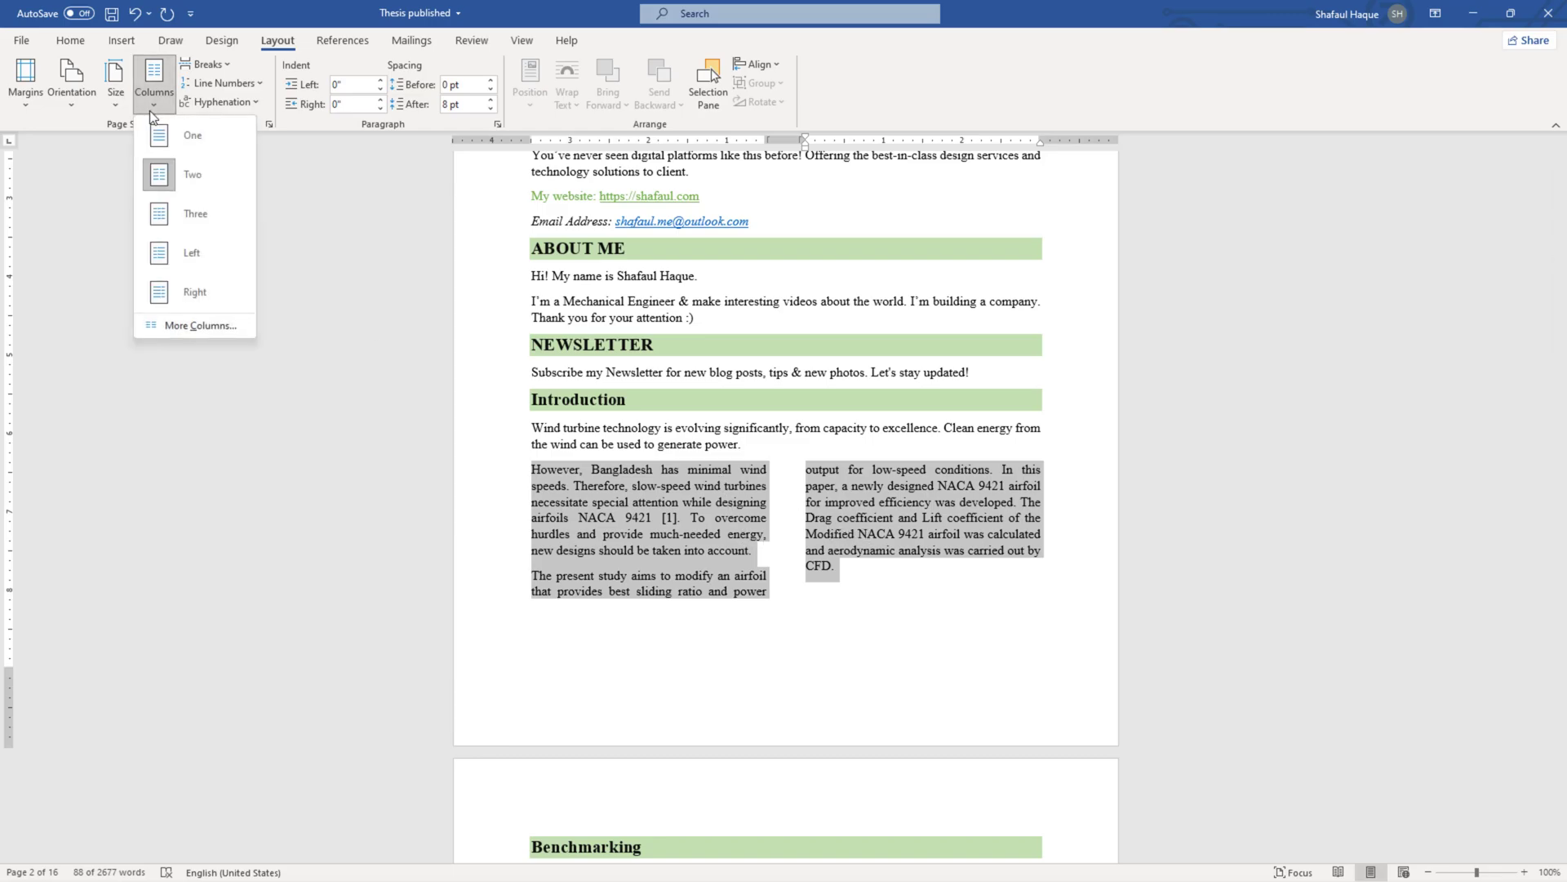
click(184, 324)
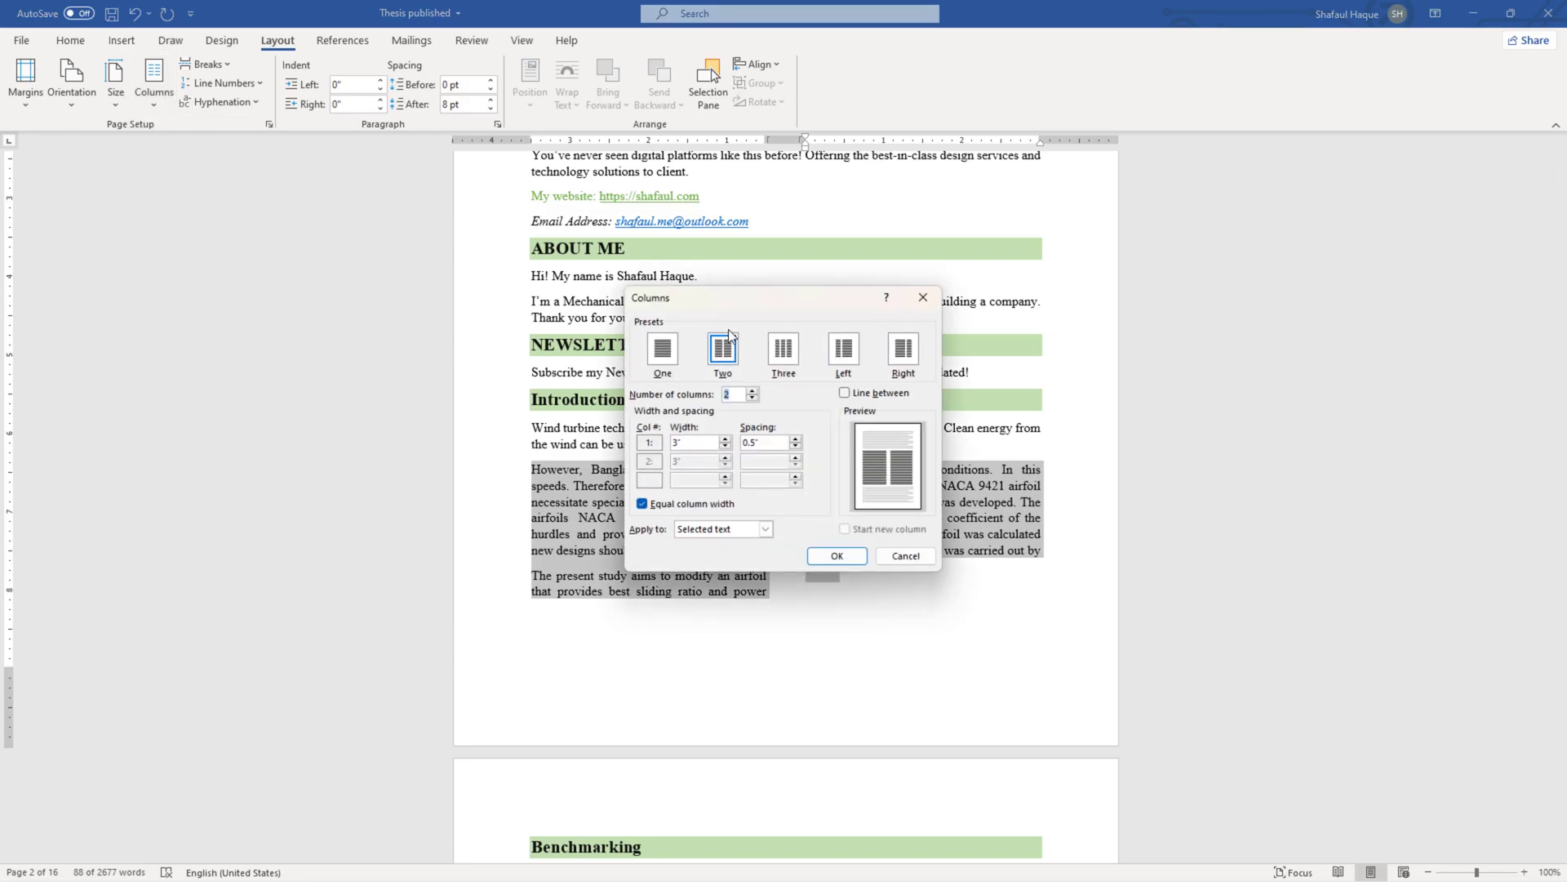
drag(707, 296, 1162, 281)
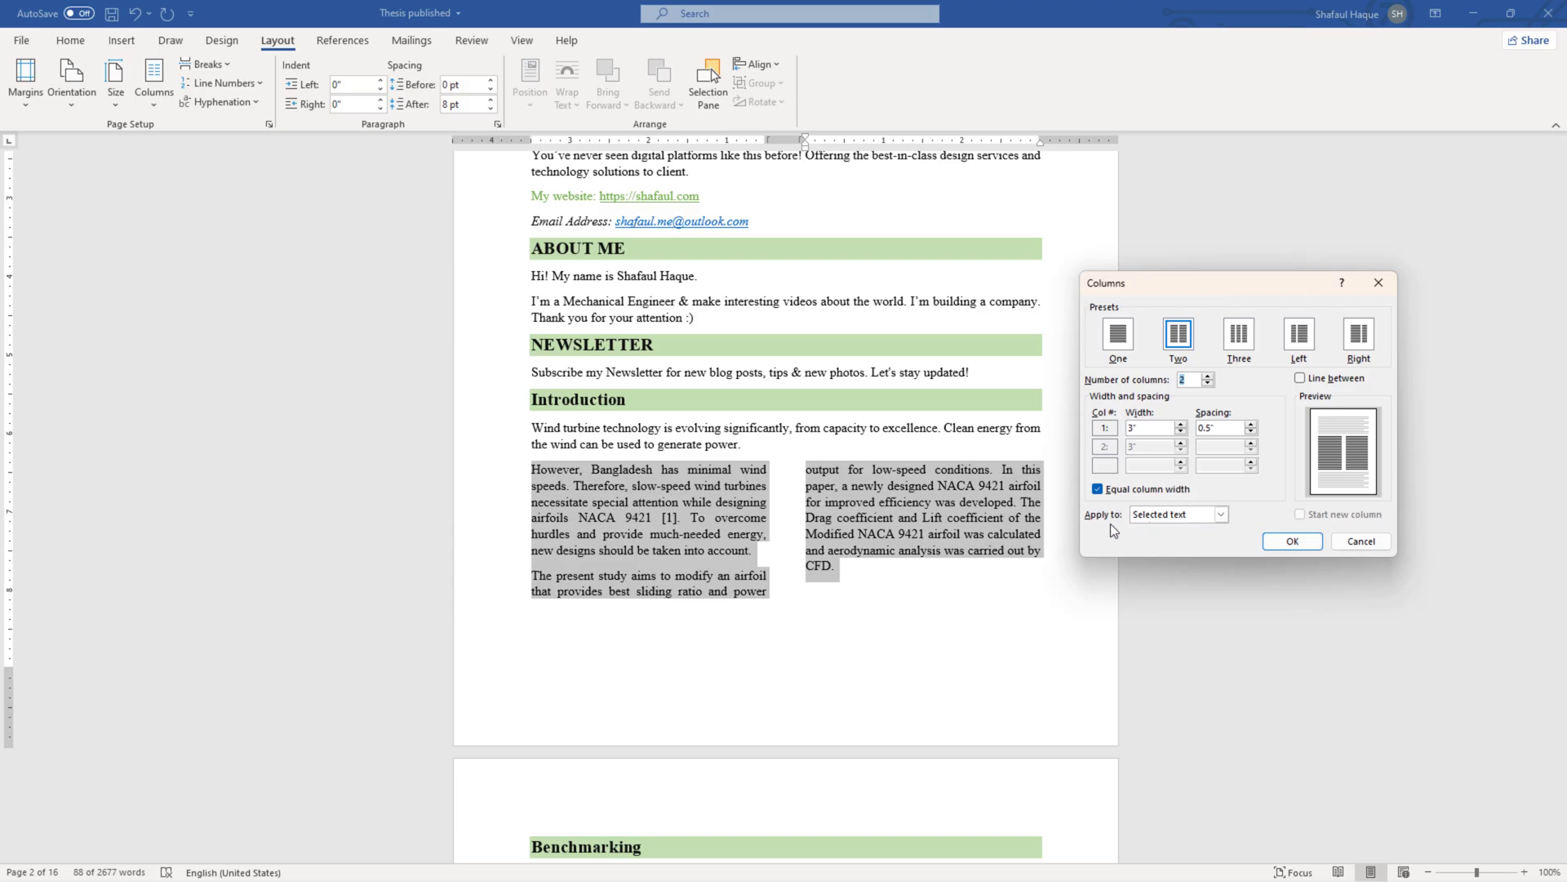
click(1251, 432)
click(1251, 432)
click(1301, 379)
click(1301, 380)
click(1300, 380)
click(1292, 541)
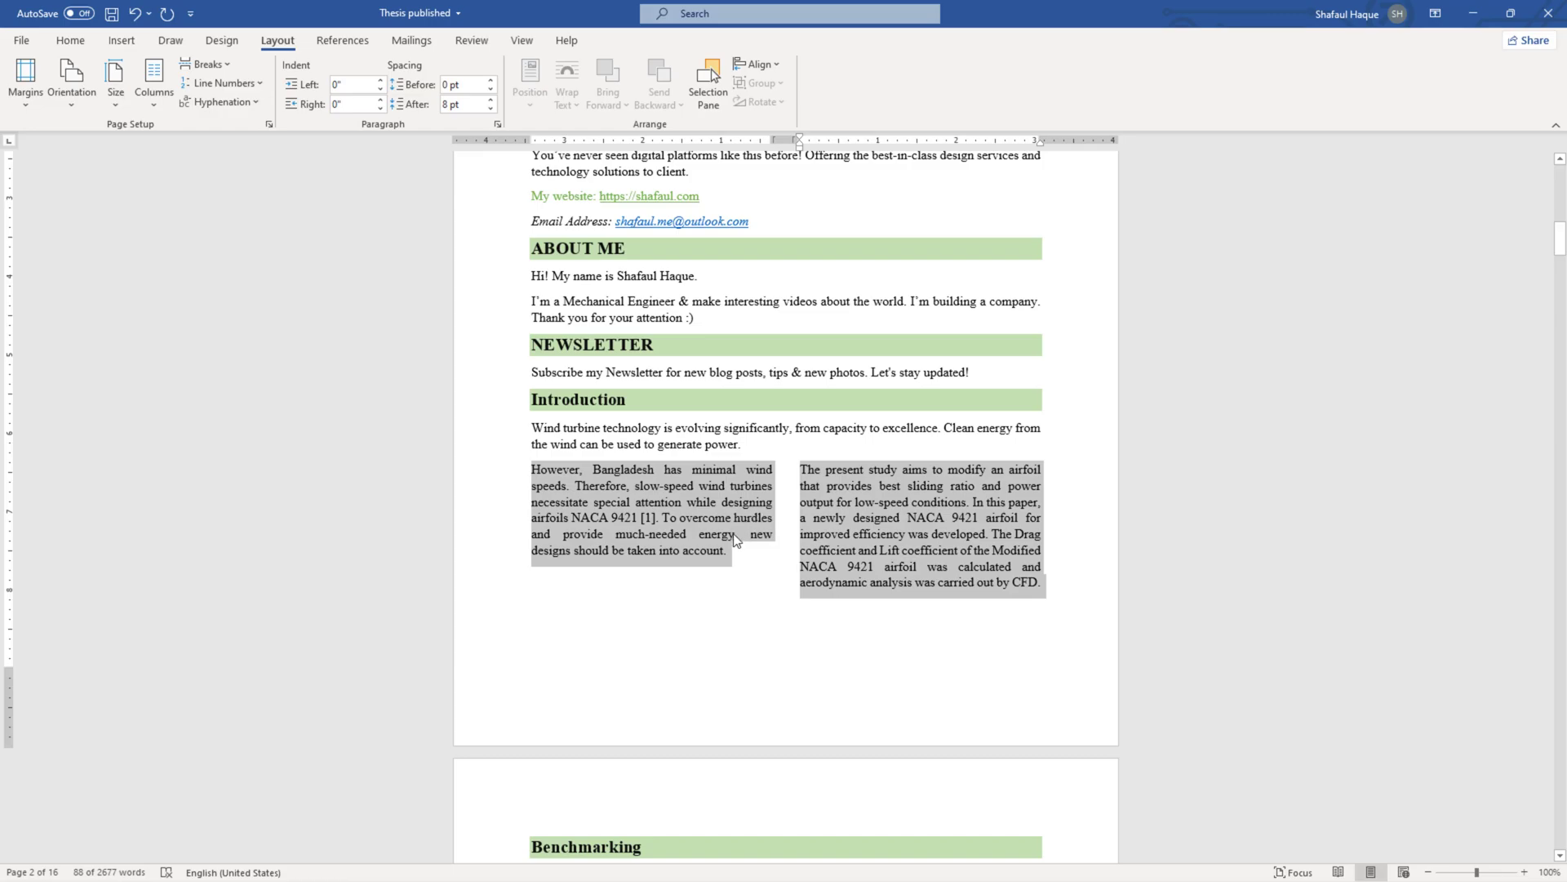
Insert a column break before "In this paper, a newly designed" and delete the leading space in front of that sentence
click(720, 555)
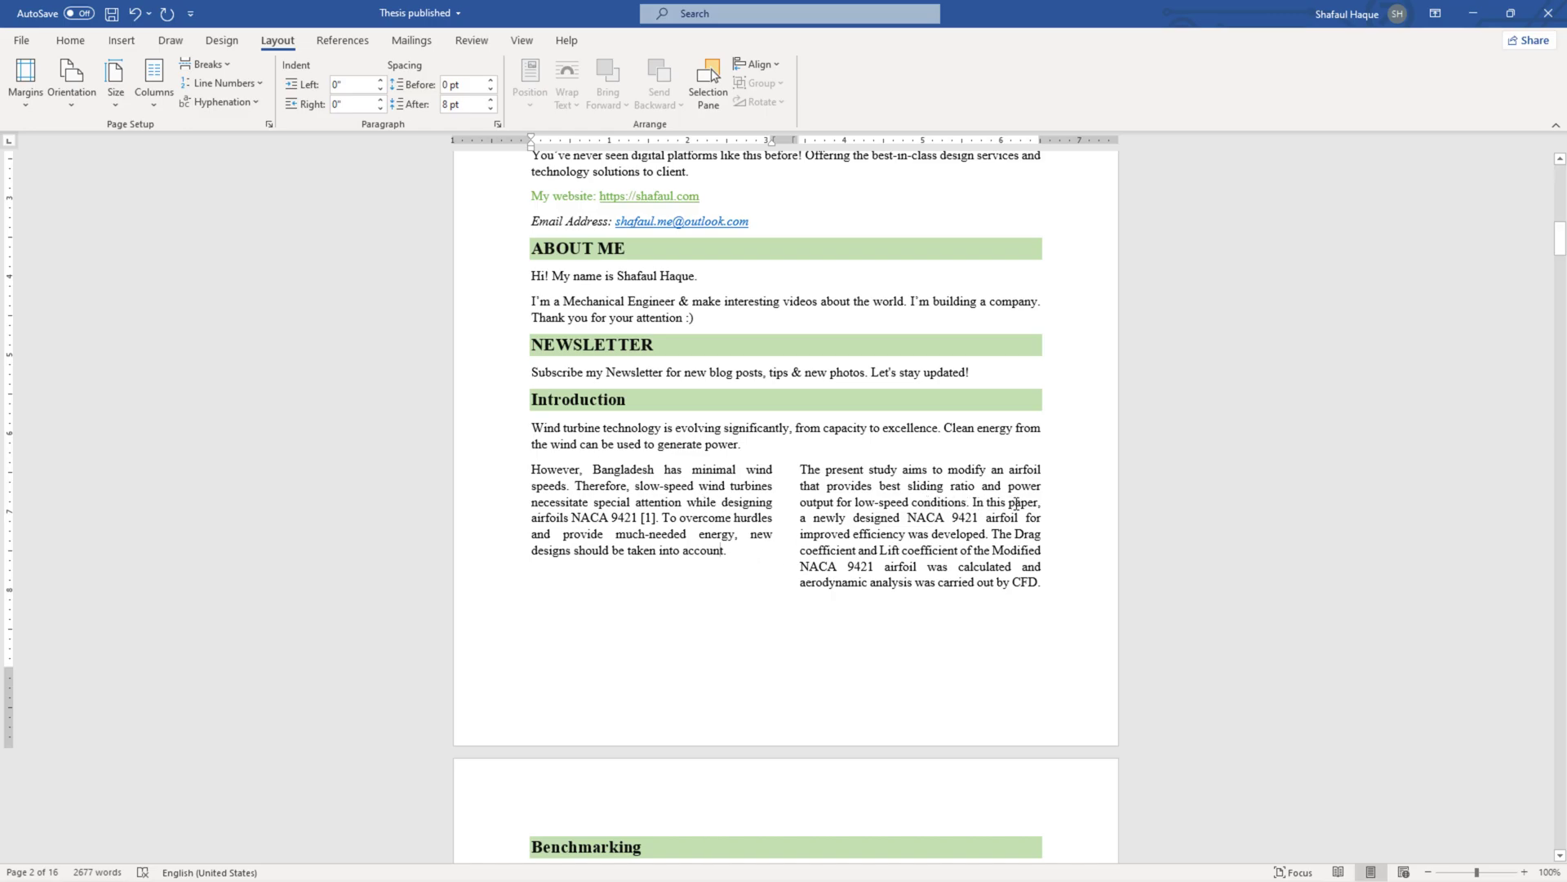
click(971, 502)
click(227, 66)
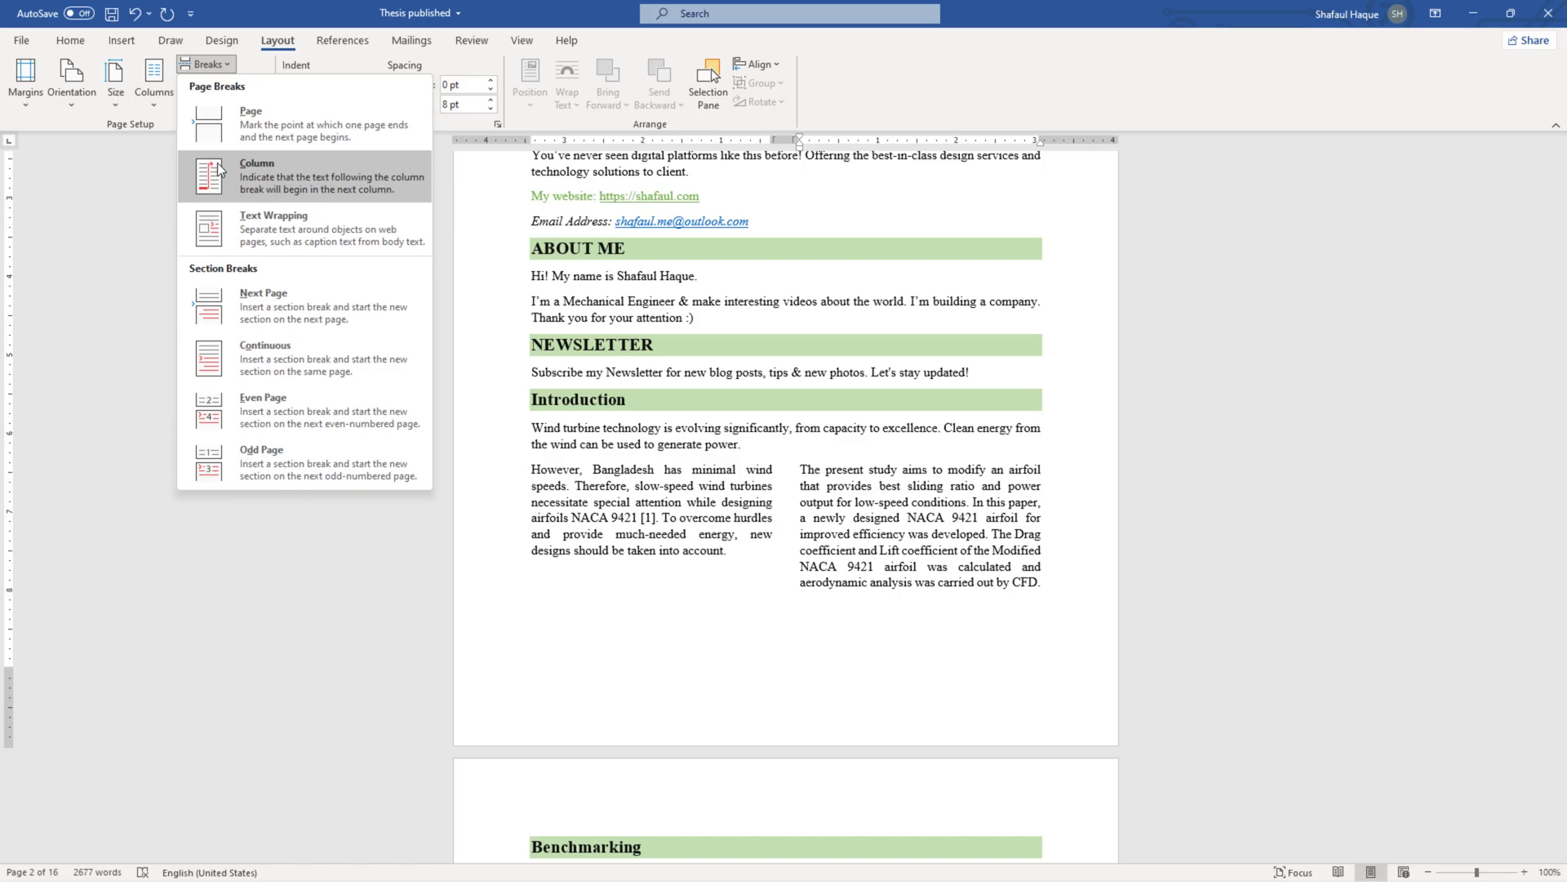
click(310, 178)
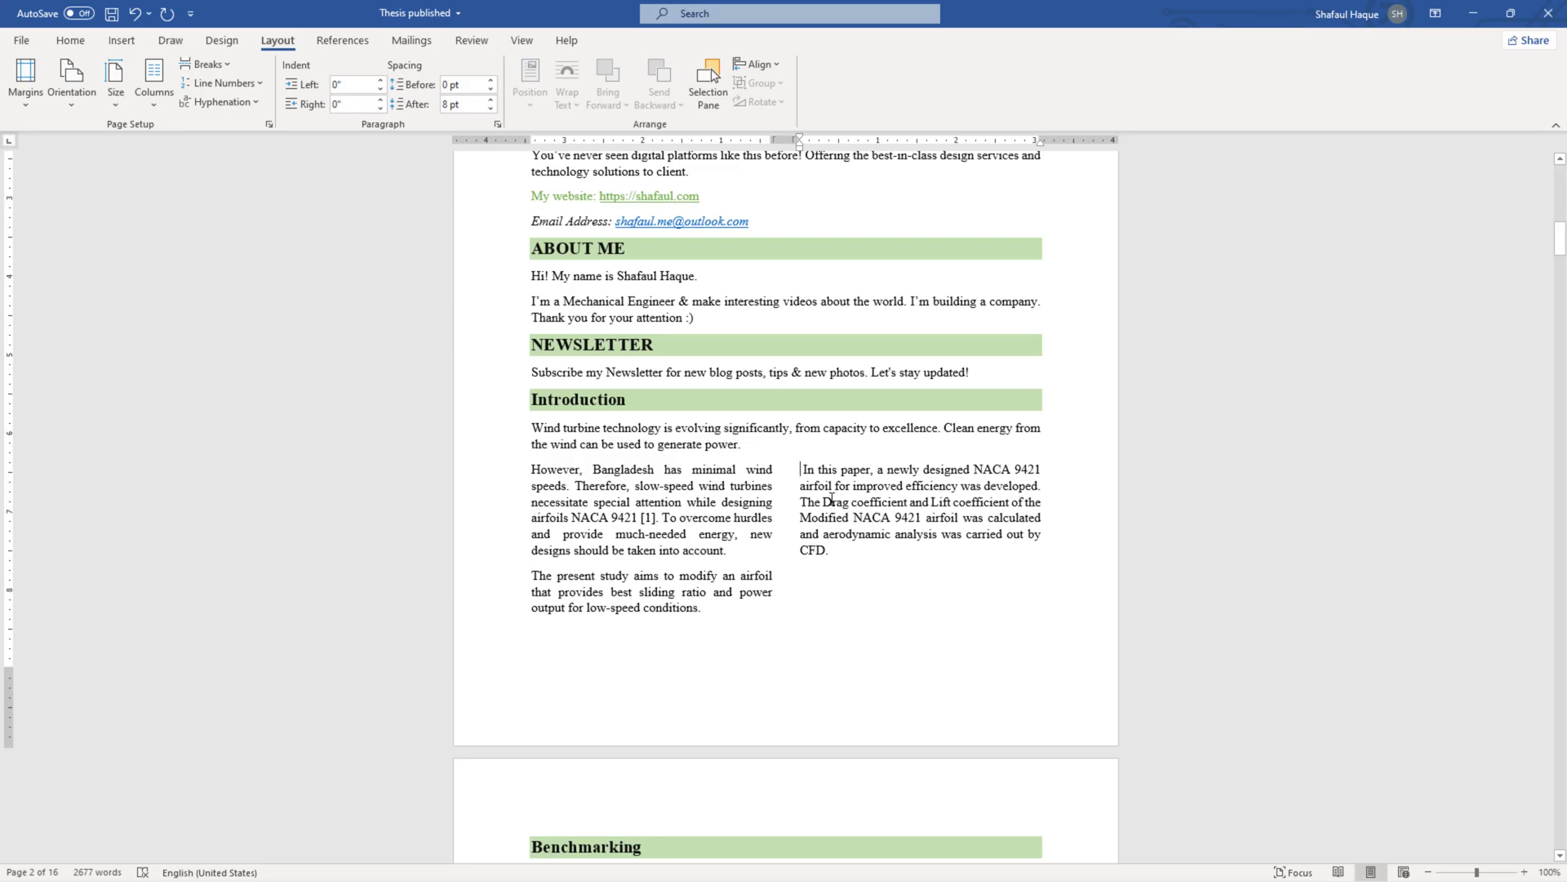
key(Delete)
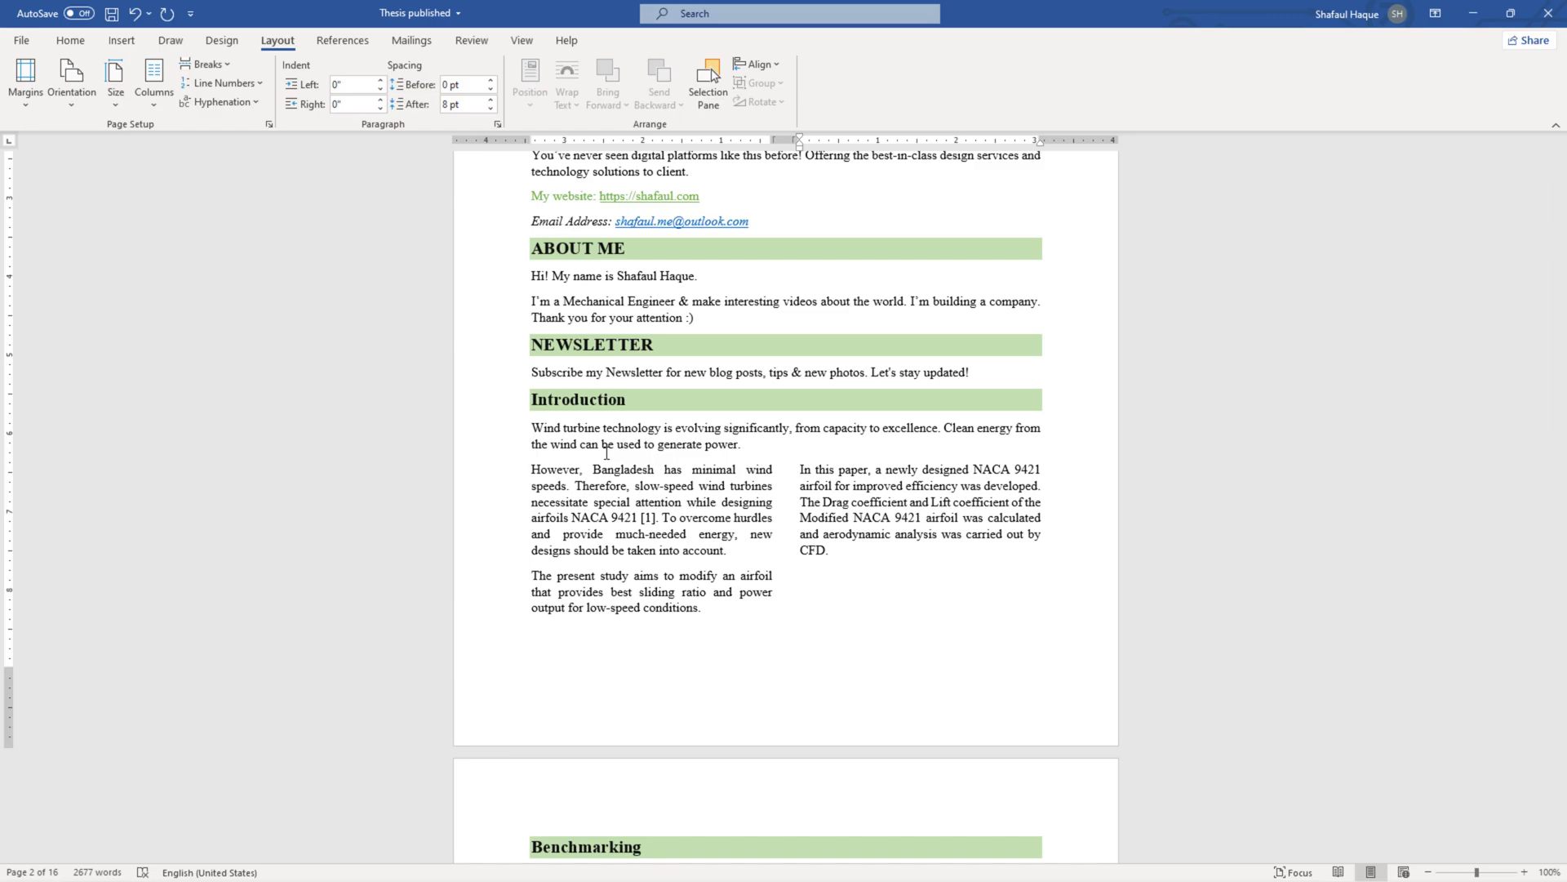
scroll(607, 453, up, 5)
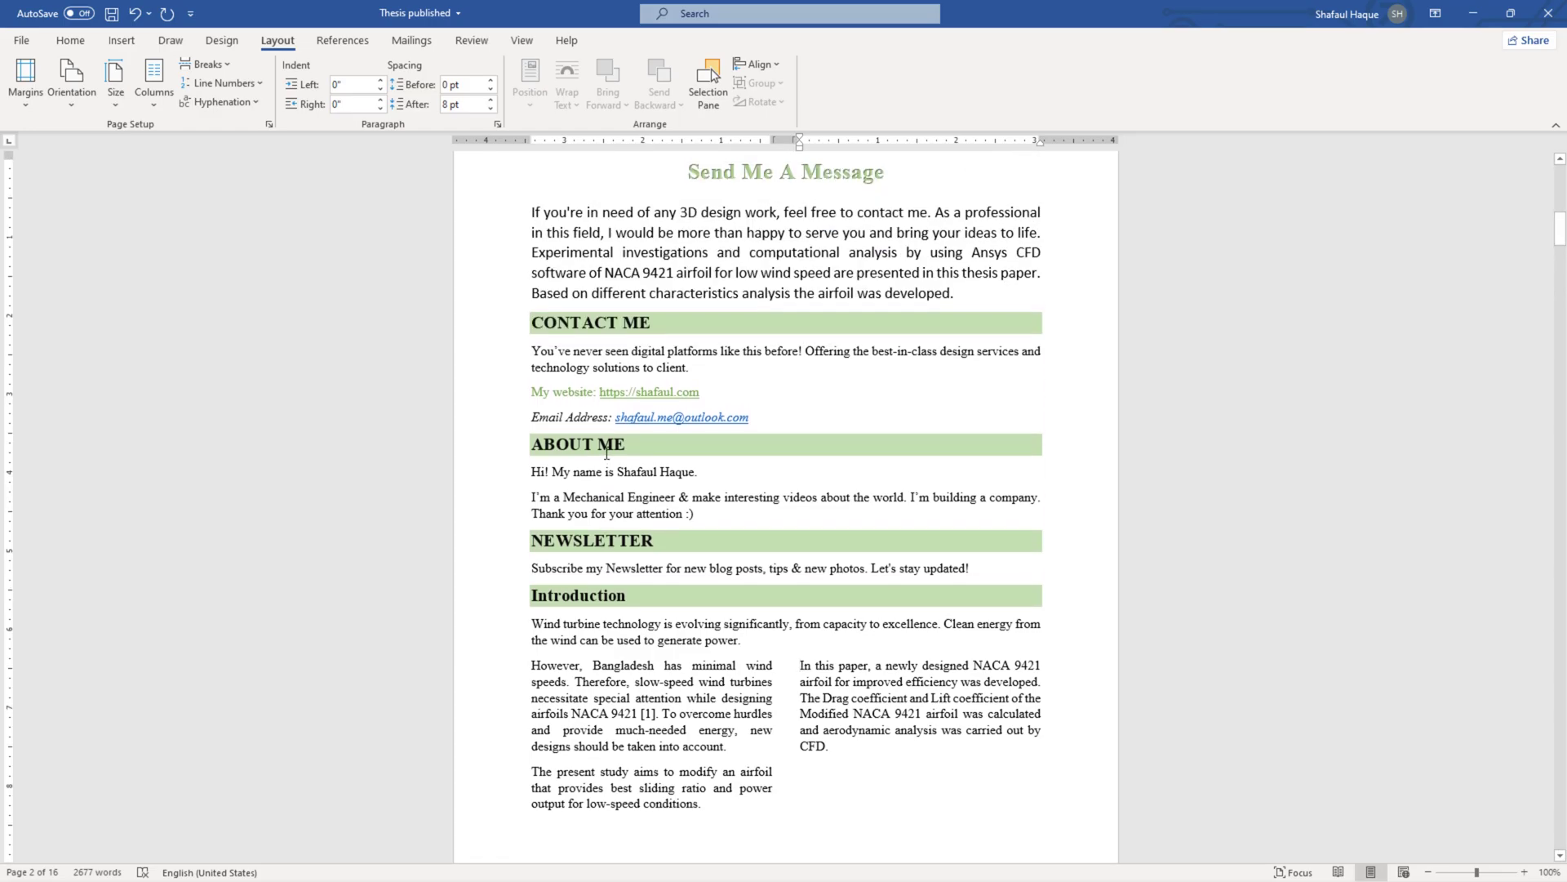